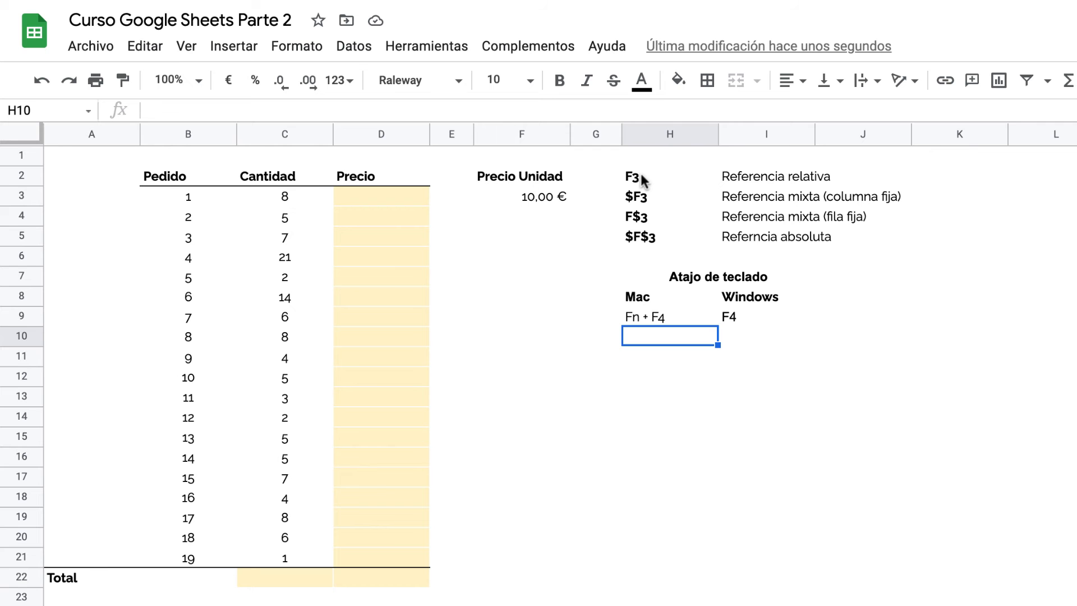
Enter the formula =C3*F3 in cell D3 to multiply the first order's quantity by the unit price
{"action": "left_click", "coordinate": [644, 178]}
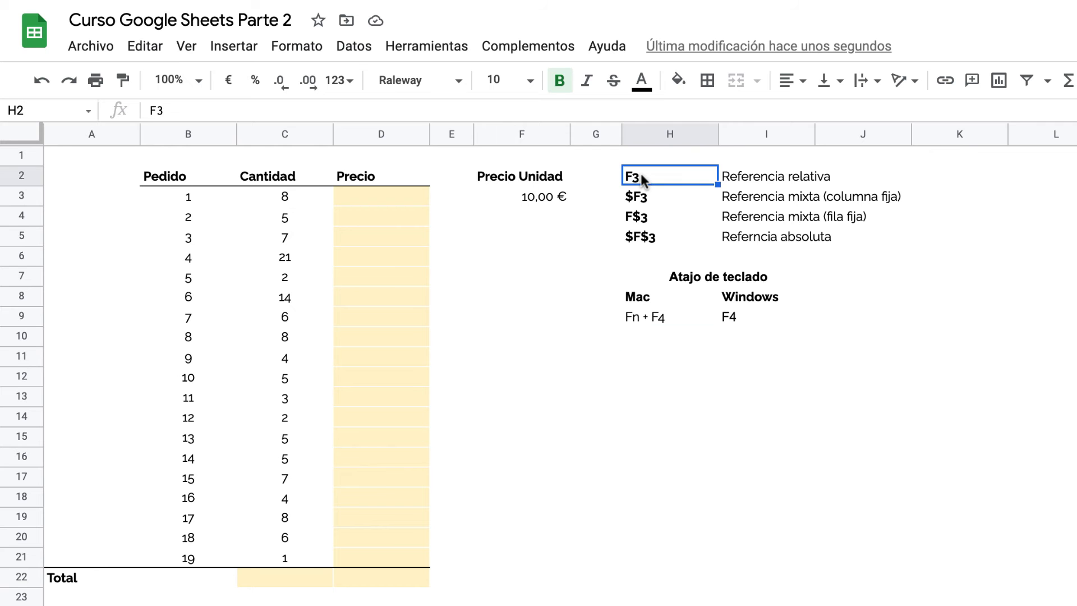
{"action": "left_click", "coordinate": [389, 194]}
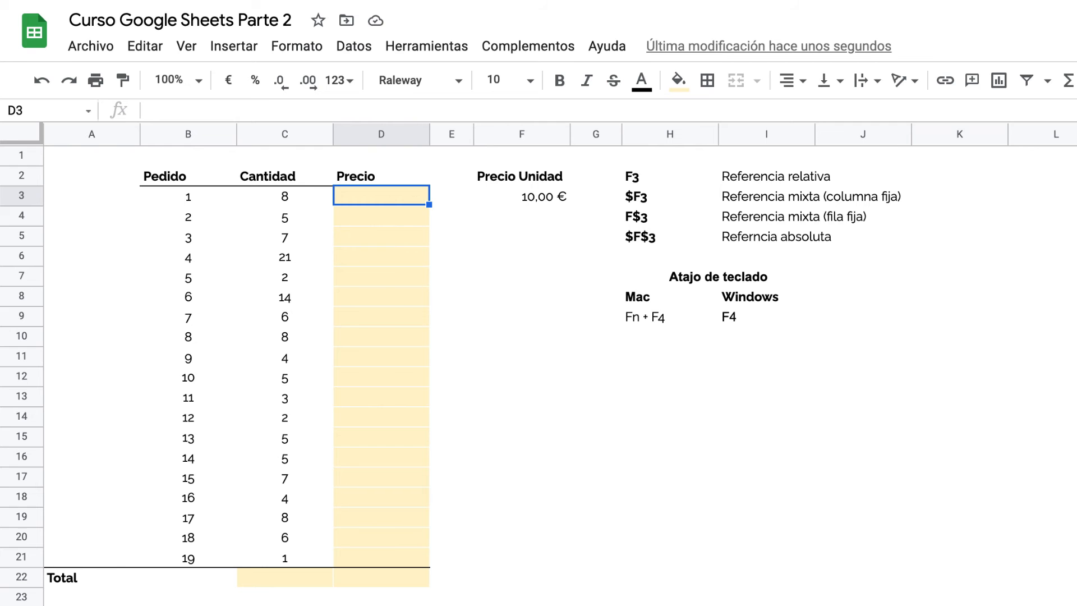
{"action": "type", "text": "="}
{"action": "left_click", "coordinate": [294, 193]}
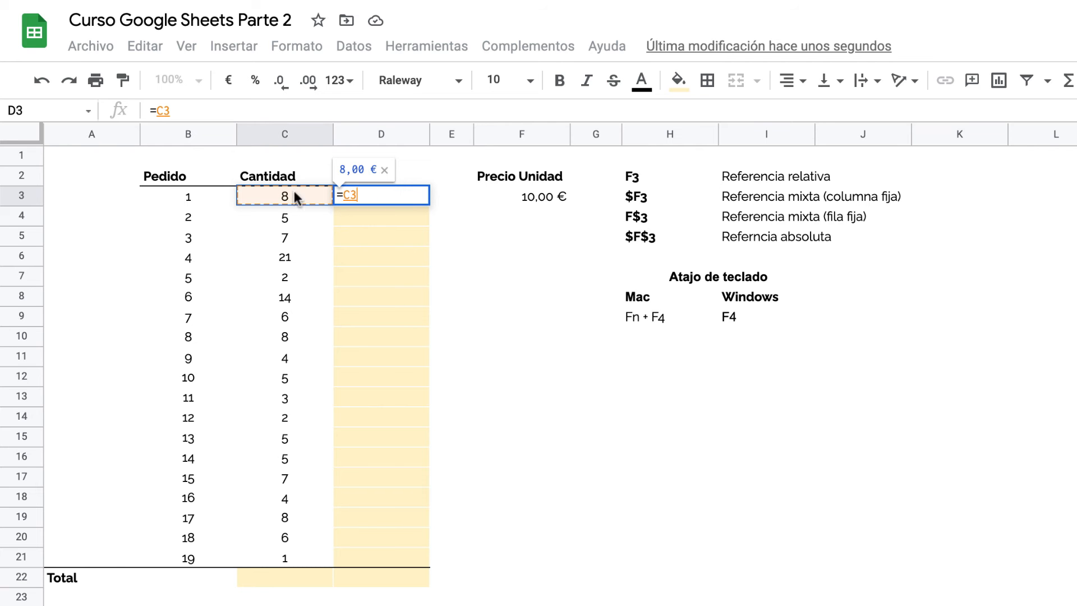
{"action": "type", "text": "*"}
{"action": "left_click", "coordinate": [543, 196]}
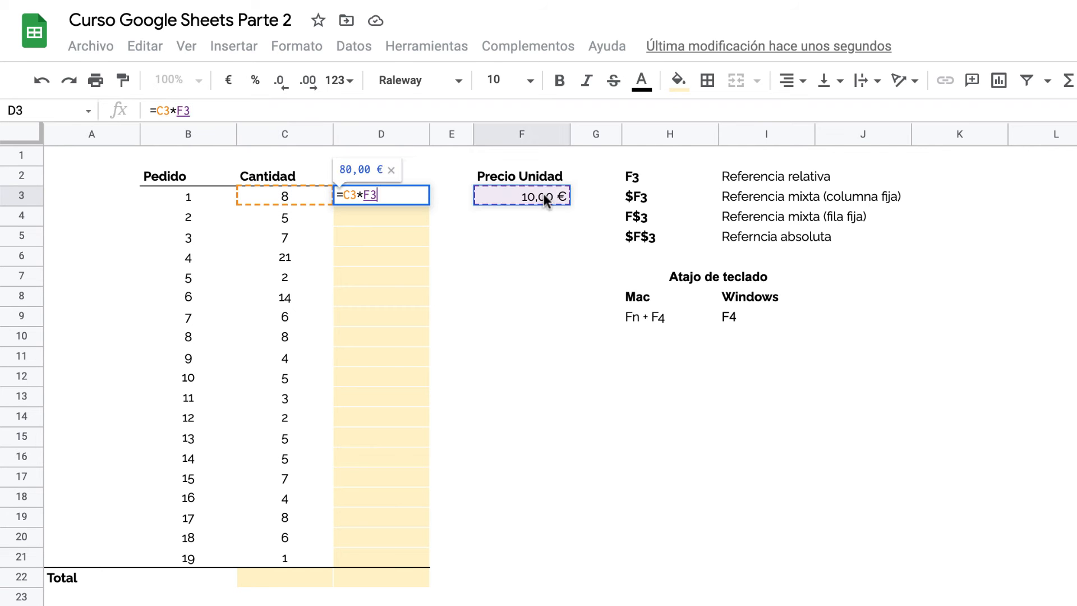
{"action": "key", "text": "Return"}
{"action": "left_click", "coordinate": [388, 195]}
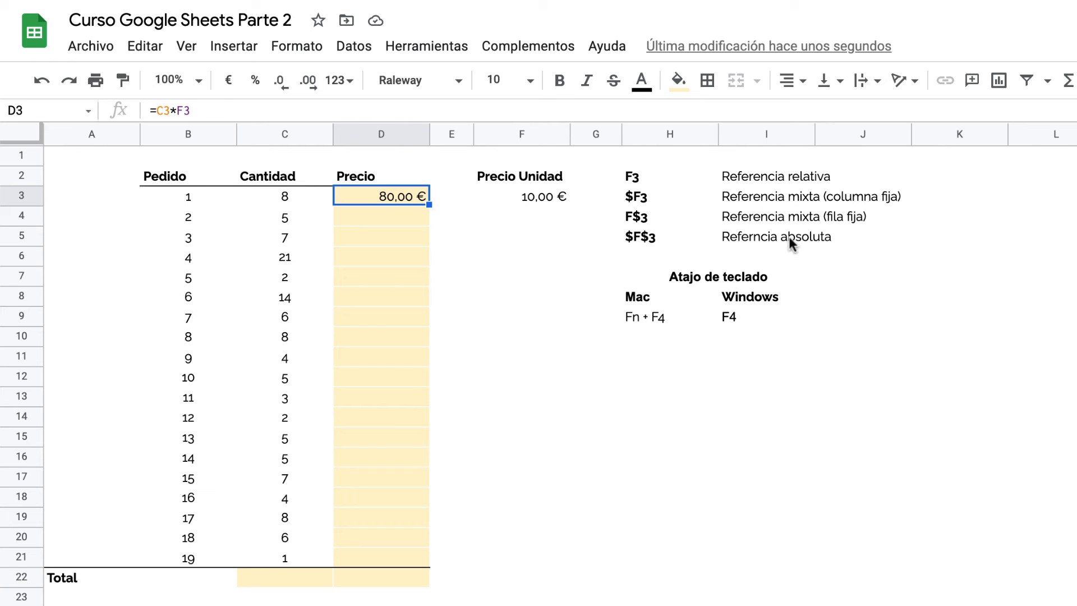
Correct the spelling of the absolute reference label in cell I5 to "Referencia absoluta"
{"action": "double_click", "coordinate": [756, 242]}
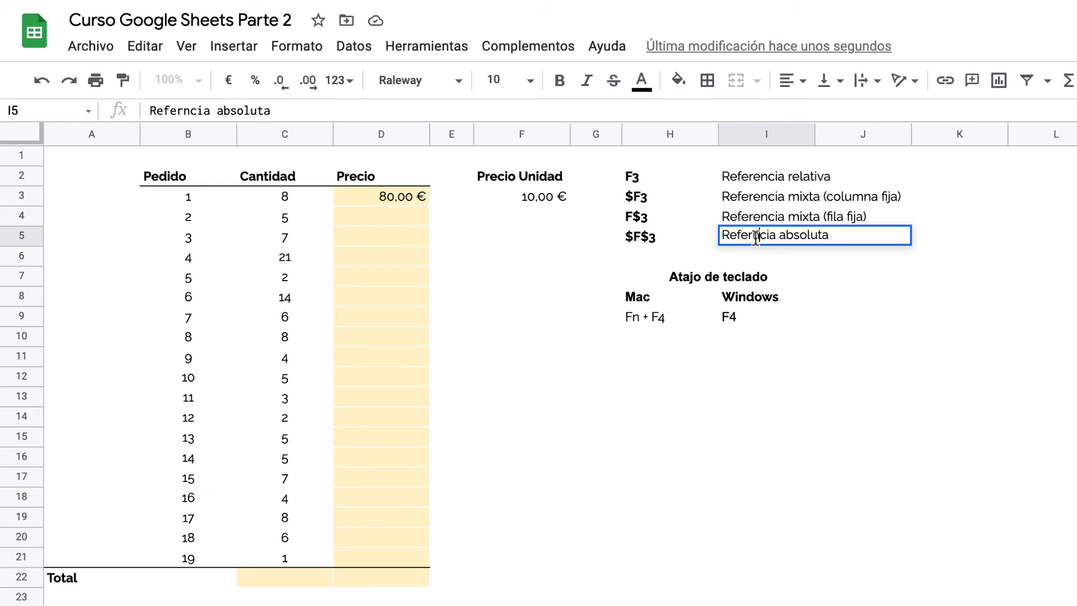
{"action": "type", "text": "e"}
{"action": "key", "text": "Return"}
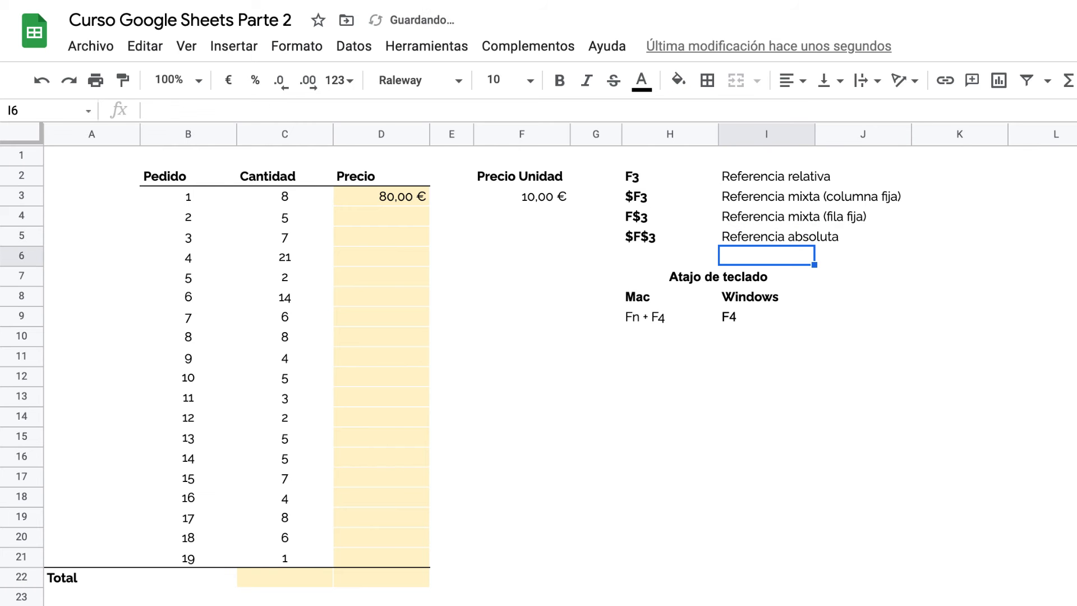
Fill the relative formula =C3*F3 from D3 down the Precio column to D21
{"action": "left_click", "coordinate": [414, 195]}
{"action": "left_click_drag", "start_coordinate": [429, 204], "coordinate": [406, 558]}
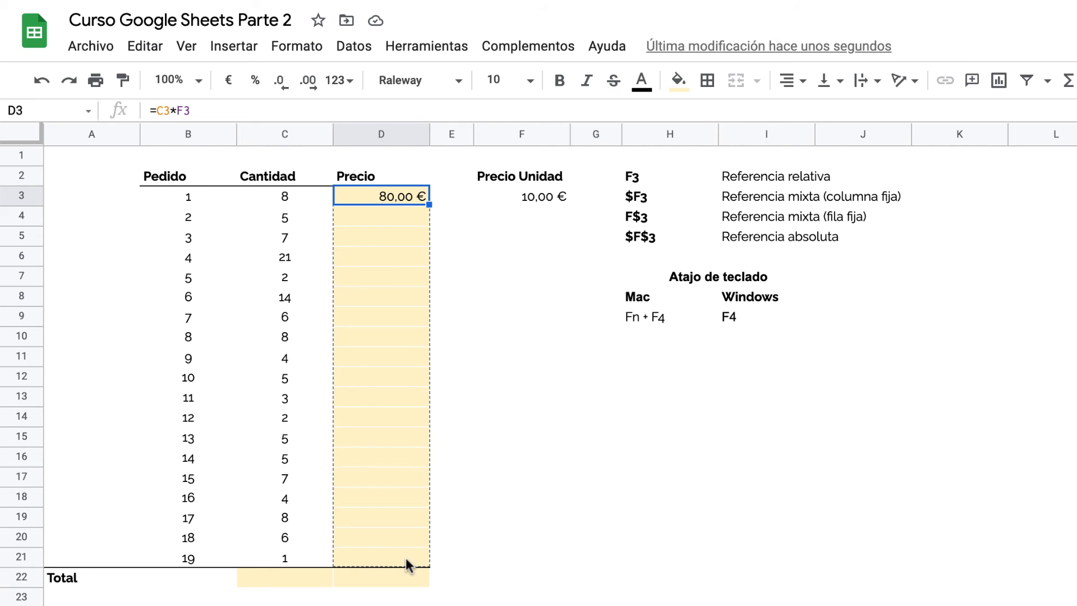
Examine the filled formulas in D4 through D10 and compare their cell references with the original formula in D3
{"action": "left_click", "coordinate": [396, 217]}
{"action": "double_click", "coordinate": [396, 217]}
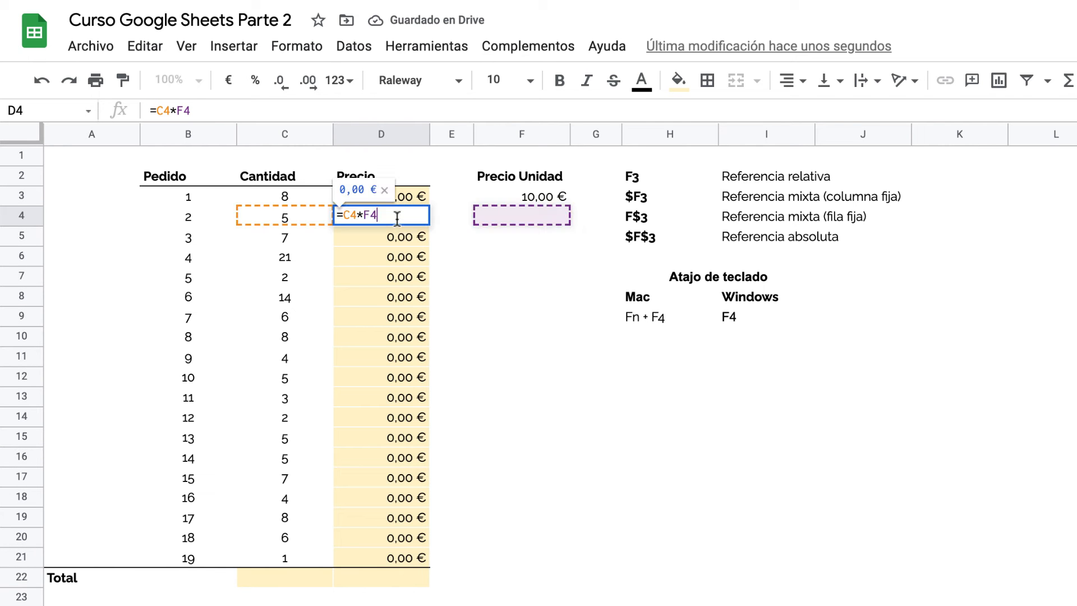
{"action": "key", "text": "Escape"}
{"action": "double_click", "coordinate": [394, 242]}
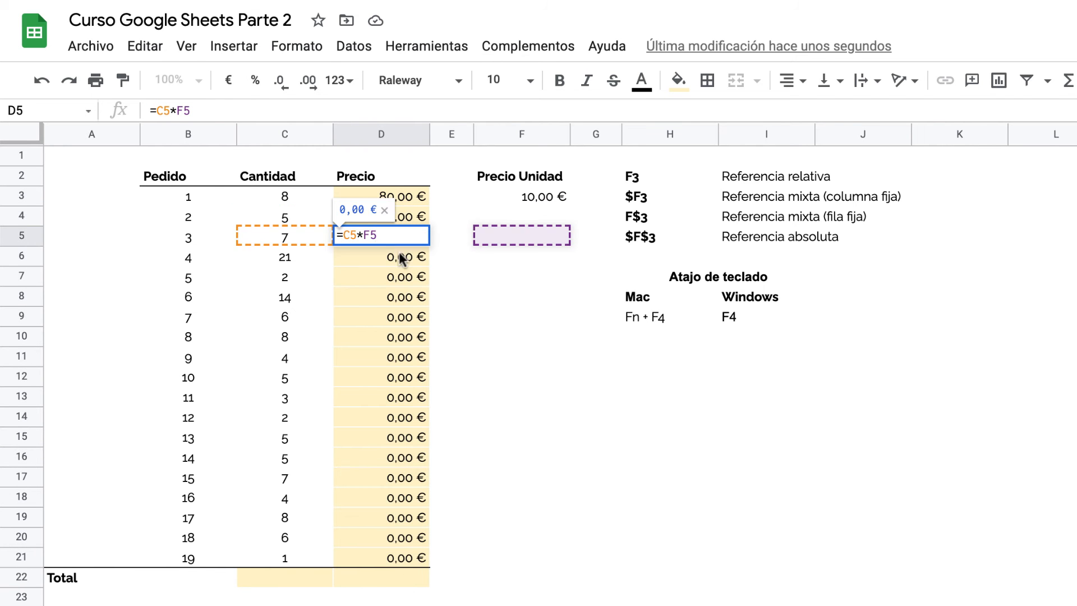
{"action": "key", "text": "Escape"}
{"action": "double_click", "coordinate": [393, 253]}
{"action": "key", "text": "Escape"}
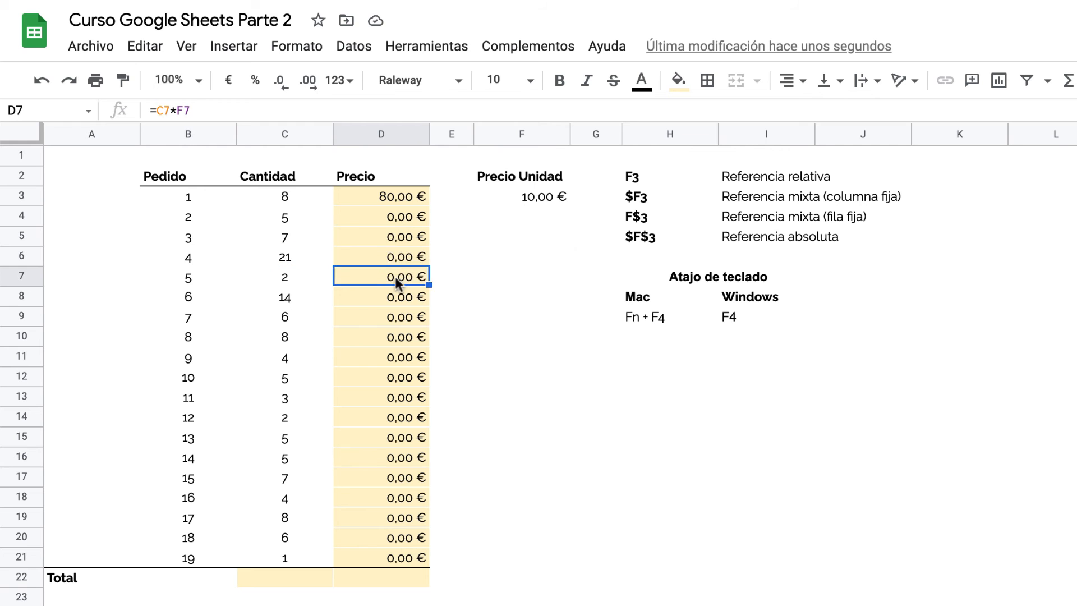
{"action": "double_click", "coordinate": [394, 277]}
{"action": "key", "text": "Escape"}
{"action": "double_click", "coordinate": [396, 294]}
{"action": "key", "text": "Escape"}
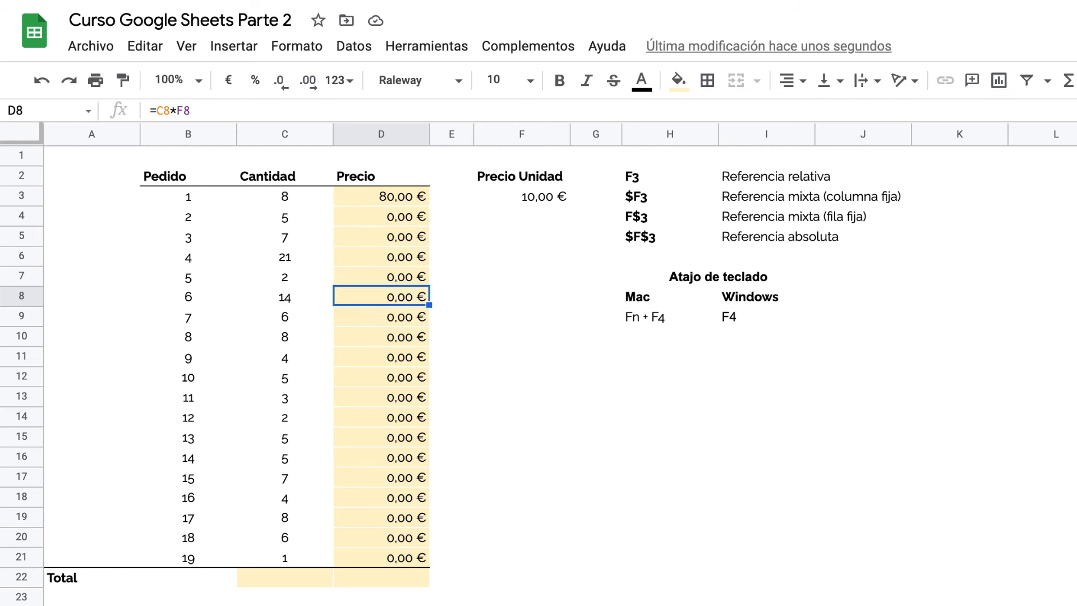
{"action": "double_click", "coordinate": [395, 312]}
{"action": "key", "text": "Escape"}
{"action": "double_click", "coordinate": [393, 341]}
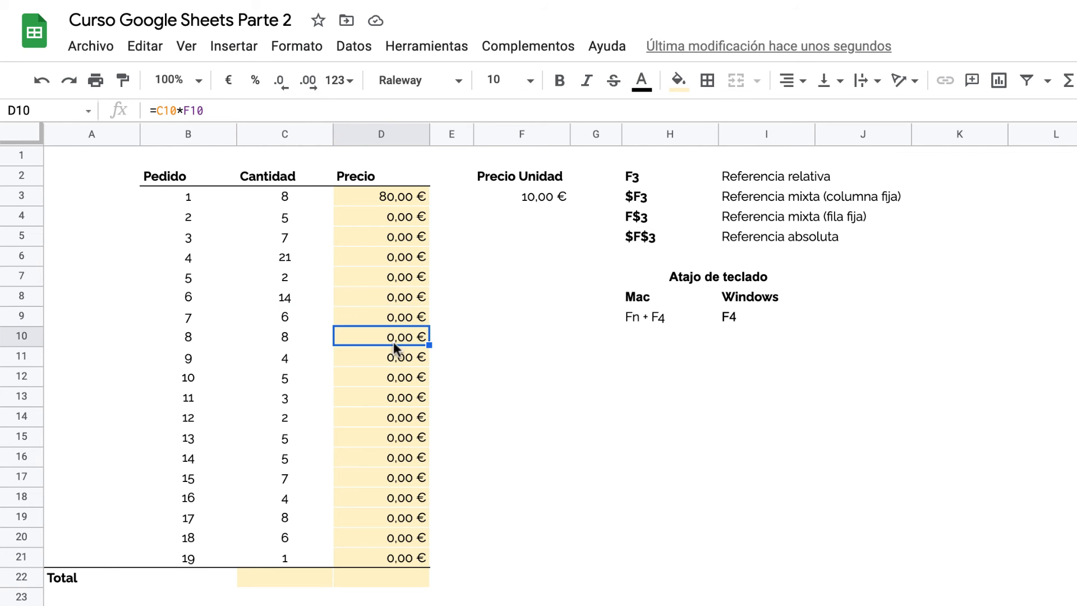
{"action": "key", "text": "Escape"}
{"action": "double_click", "coordinate": [398, 197]}
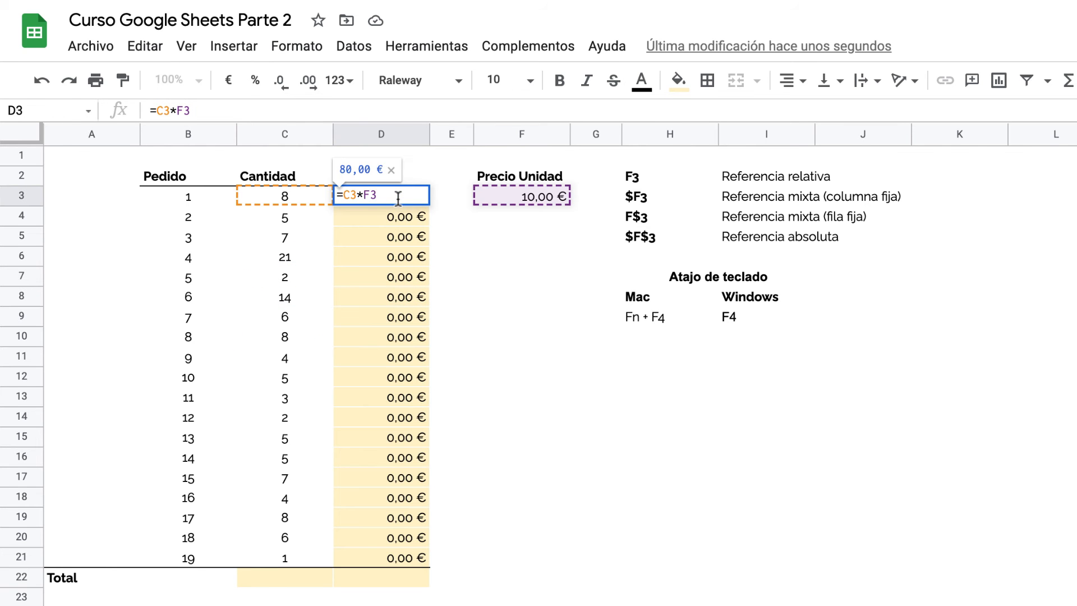
{"action": "key", "text": "Escape"}
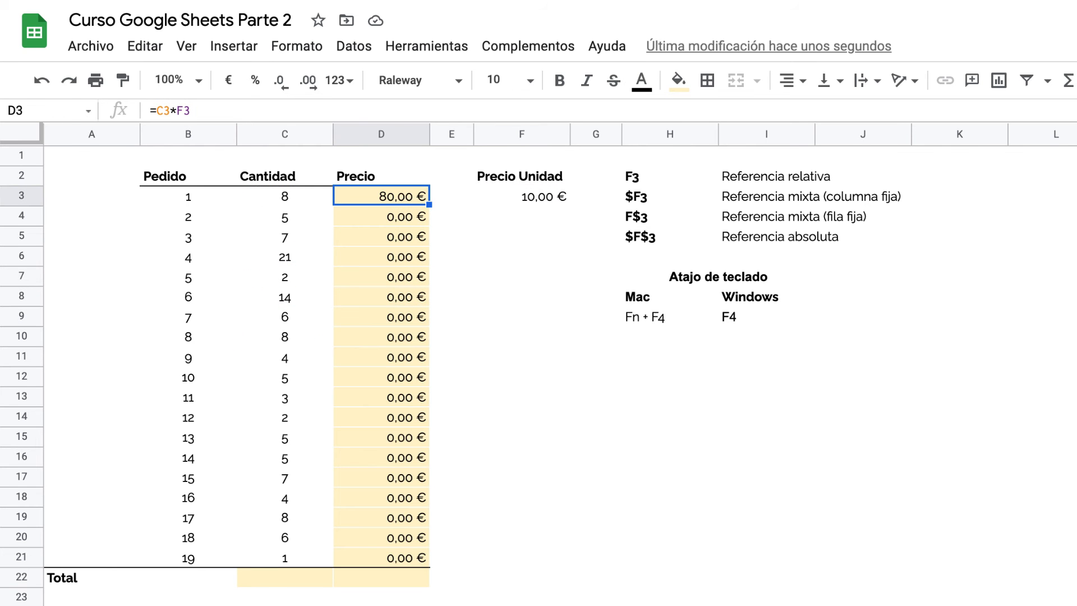
Fix the column of the unit price reference in D3 as =C3*$F3 and fill the formula down to D21
{"action": "double_click", "coordinate": [397, 195]}
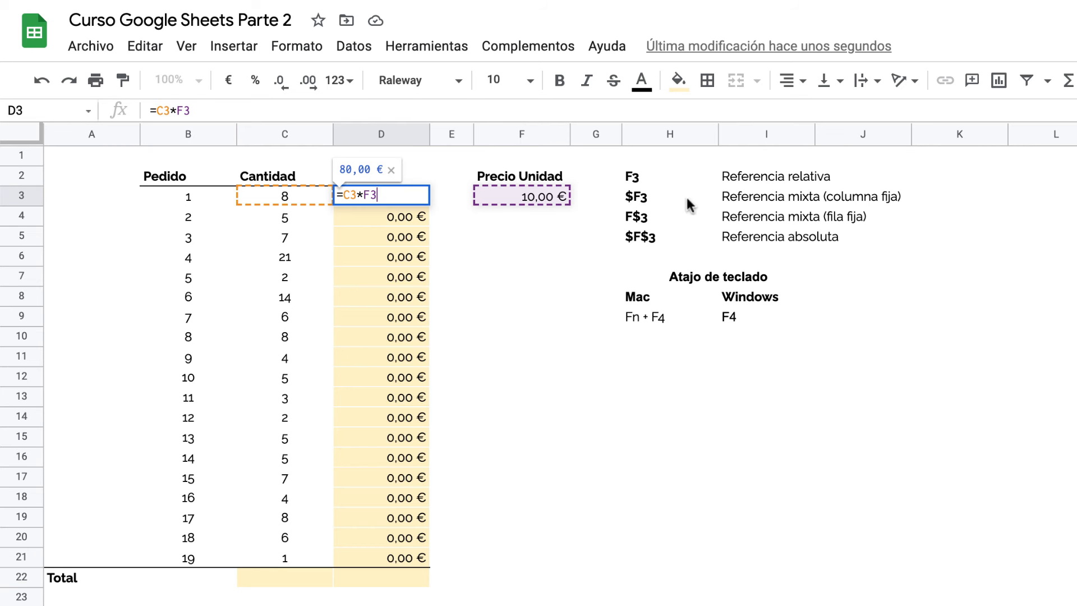
{"action": "left_click", "coordinate": [364, 195]}
{"action": "type", "text": "$"}
{"action": "key", "text": "Return"}
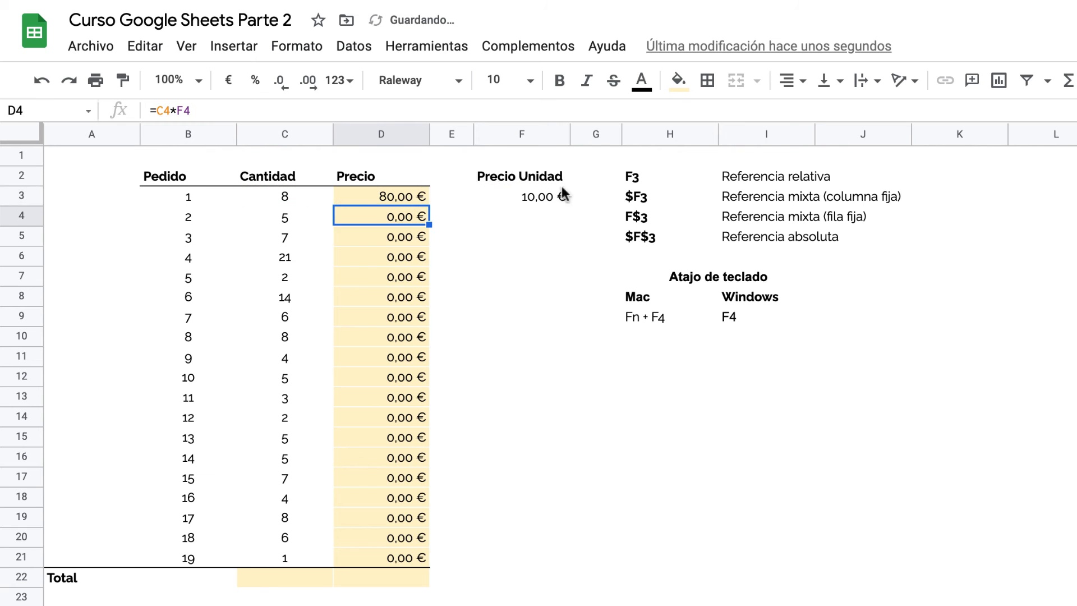
{"action": "left_click", "coordinate": [421, 199]}
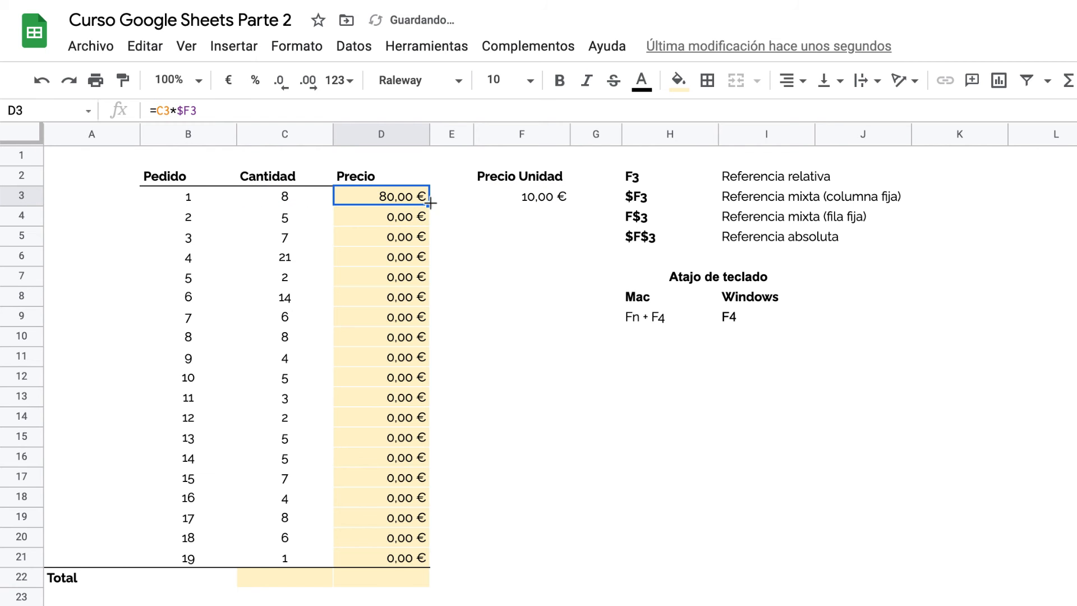
{"action": "left_click", "coordinate": [396, 558], "text": "shift"}
Examine how the fixed-column reference was copied in D4 through D7 and compare it with D3
{"action": "double_click", "coordinate": [404, 214]}
{"action": "left_click", "coordinate": [404, 235]}
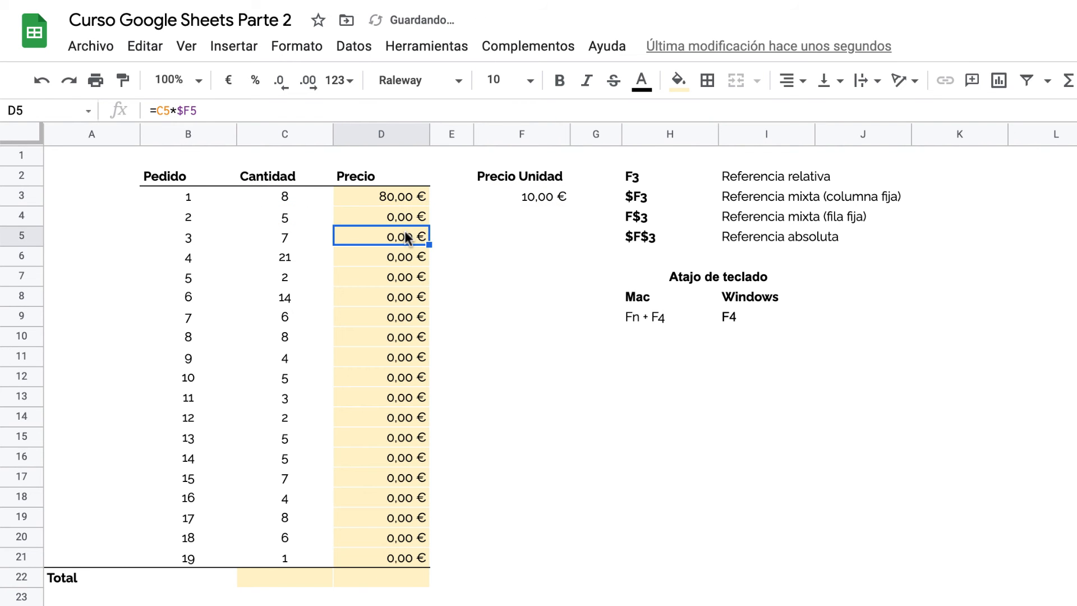
{"action": "double_click", "coordinate": [405, 234]}
{"action": "left_click", "coordinate": [401, 252]}
{"action": "double_click", "coordinate": [403, 259]}
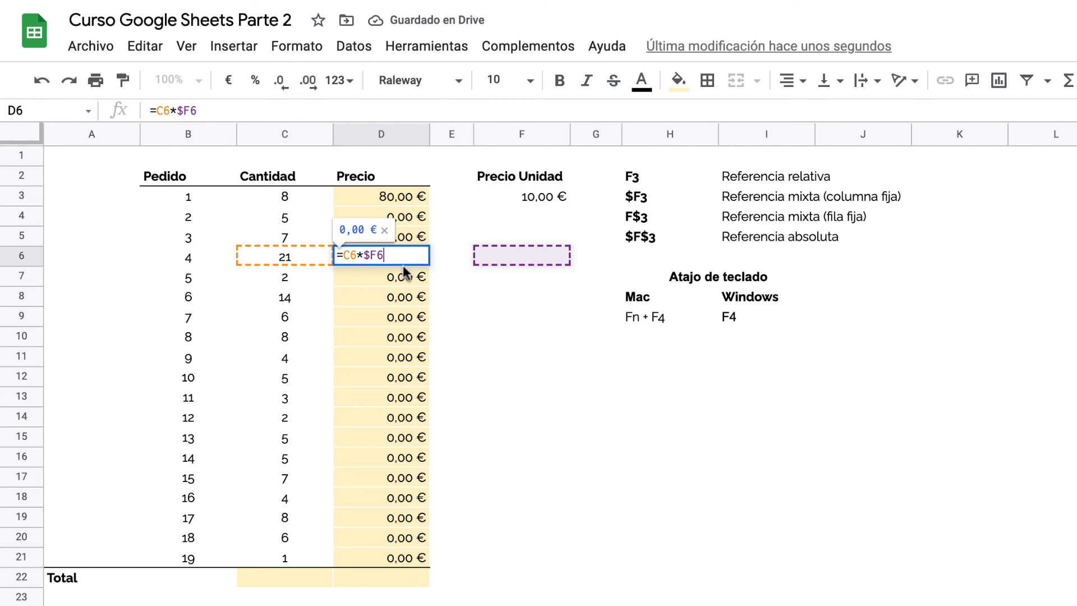
{"action": "left_click", "coordinate": [401, 276]}
{"action": "double_click", "coordinate": [402, 276]}
{"action": "double_click", "coordinate": [371, 195]}
{"action": "key", "text": "Escape"}
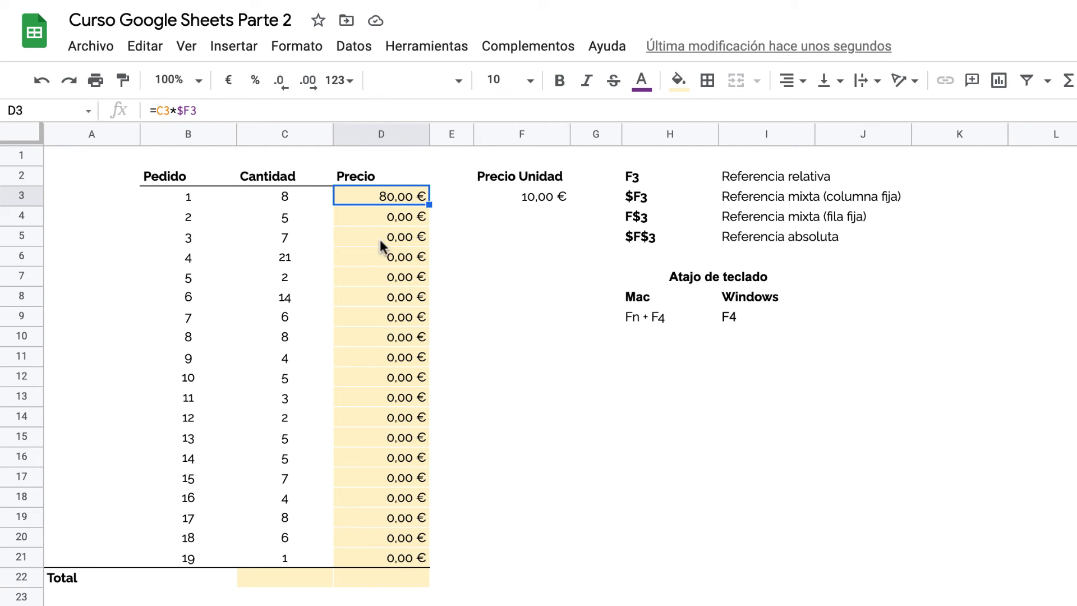
Change the formula in D3 to =C3*F$3 to fix the row, and fill it down to D21
{"action": "double_click", "coordinate": [404, 196]}
{"action": "key", "text": "Left"}
{"action": "key", "text": "Left"}
{"action": "key", "text": "BackSpace"}
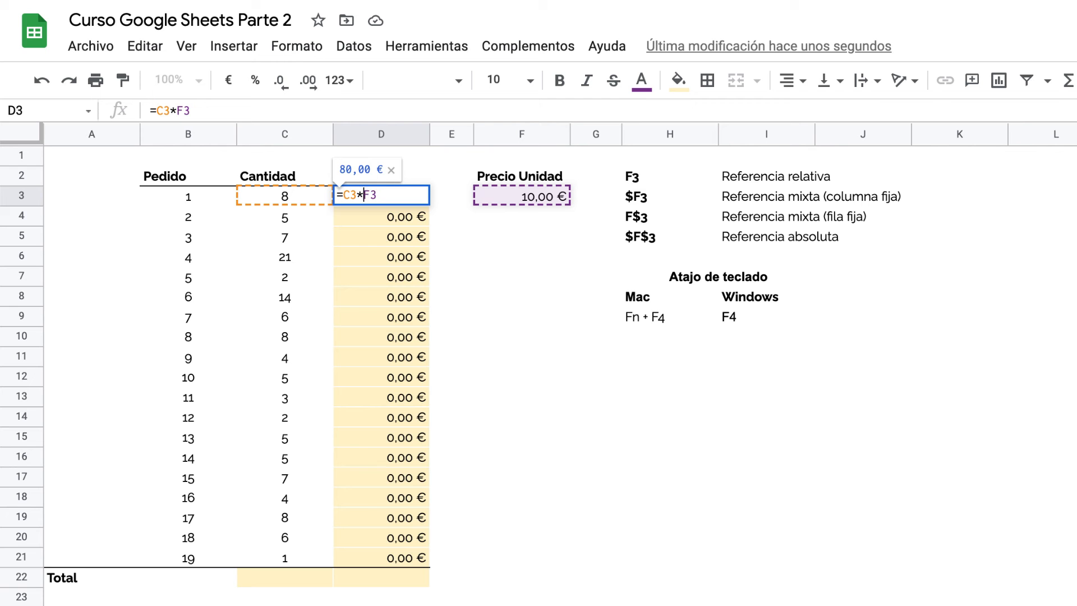
{"action": "type", "text": "$"}
{"action": "key", "text": "Return"}
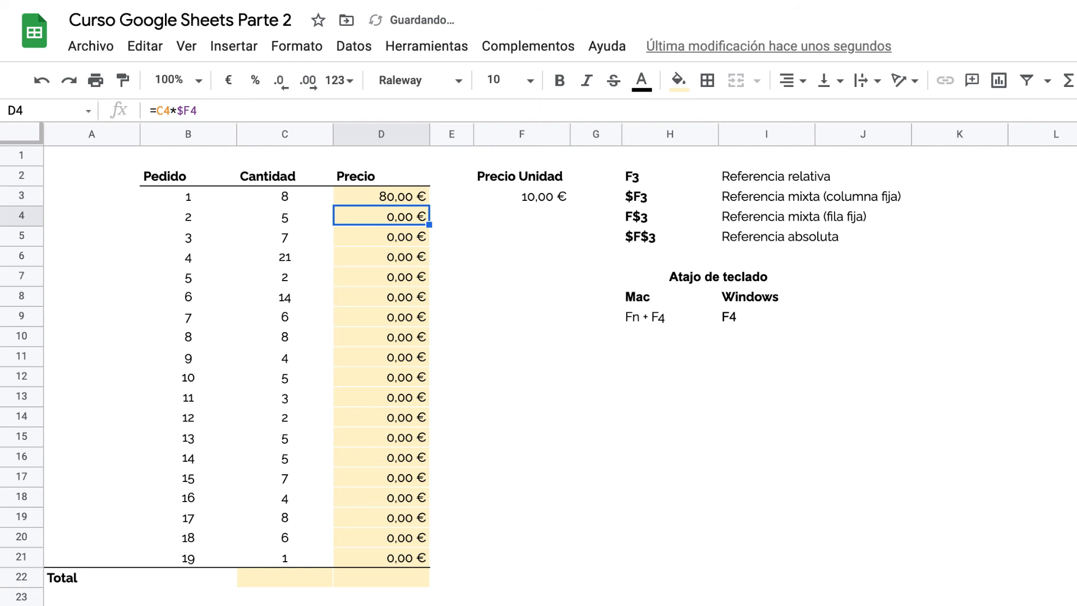
{"action": "left_click", "coordinate": [412, 191]}
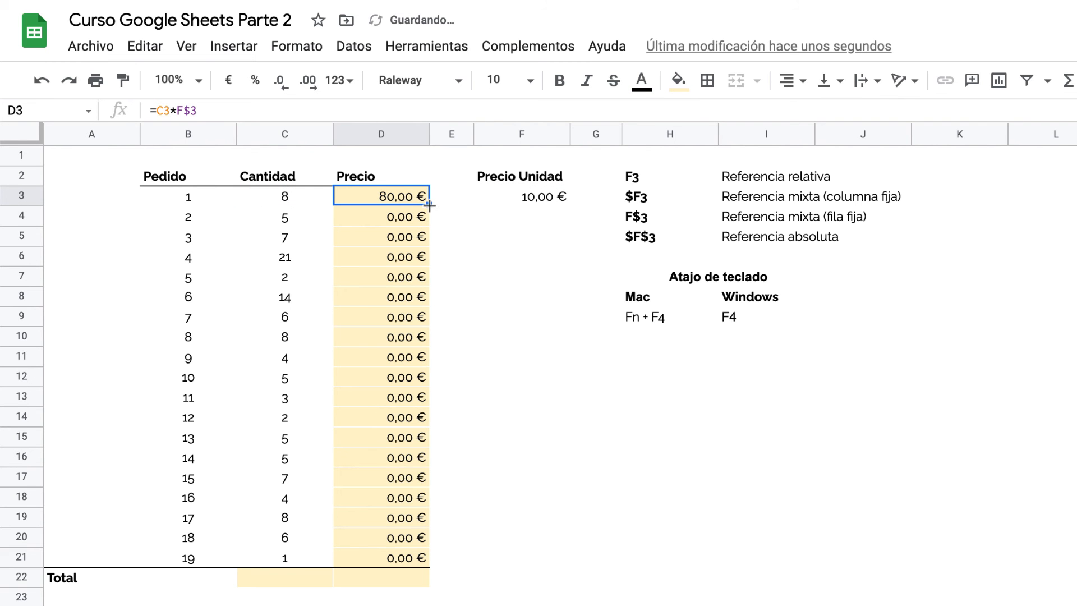
{"action": "left_click_drag", "start_coordinate": [429, 205], "coordinate": [414, 549]}
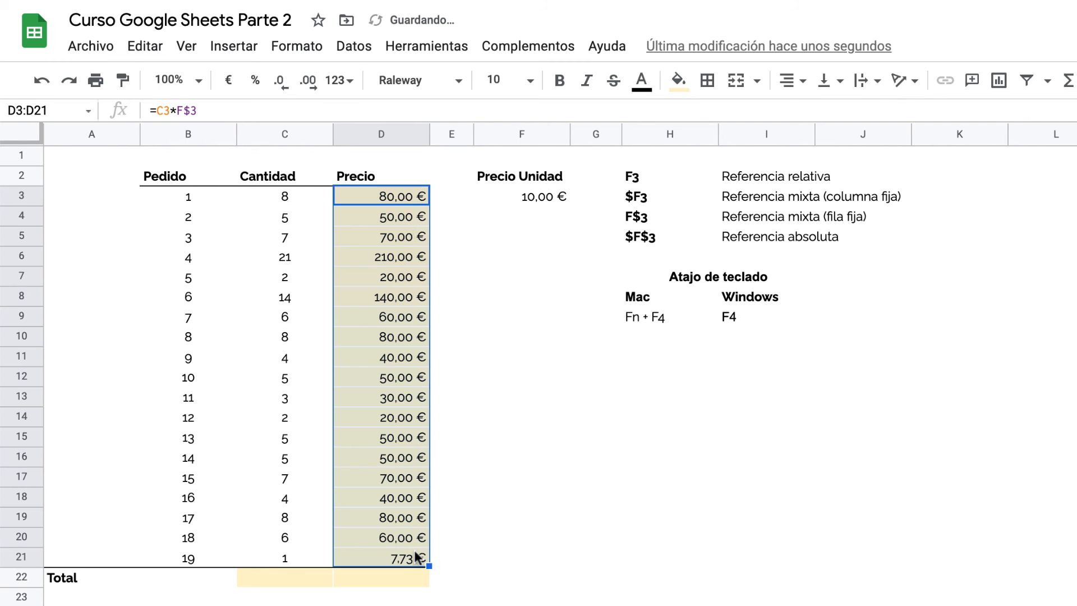
Examine the fixed-row unit price reference in the formulas of D4 through D9 and in D3
{"action": "double_click", "coordinate": [405, 221]}
{"action": "key", "text": "Escape"}
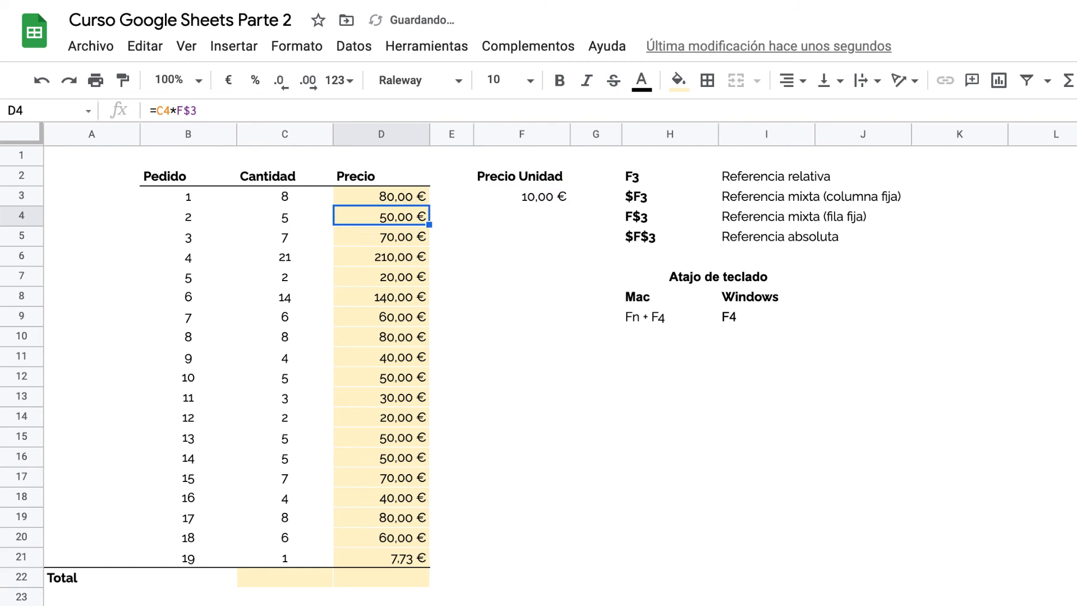
{"action": "left_click", "coordinate": [391, 237]}
{"action": "double_click", "coordinate": [391, 234]}
{"action": "key", "text": "Escape"}
{"action": "left_click", "coordinate": [390, 250]}
{"action": "double_click", "coordinate": [390, 250]}
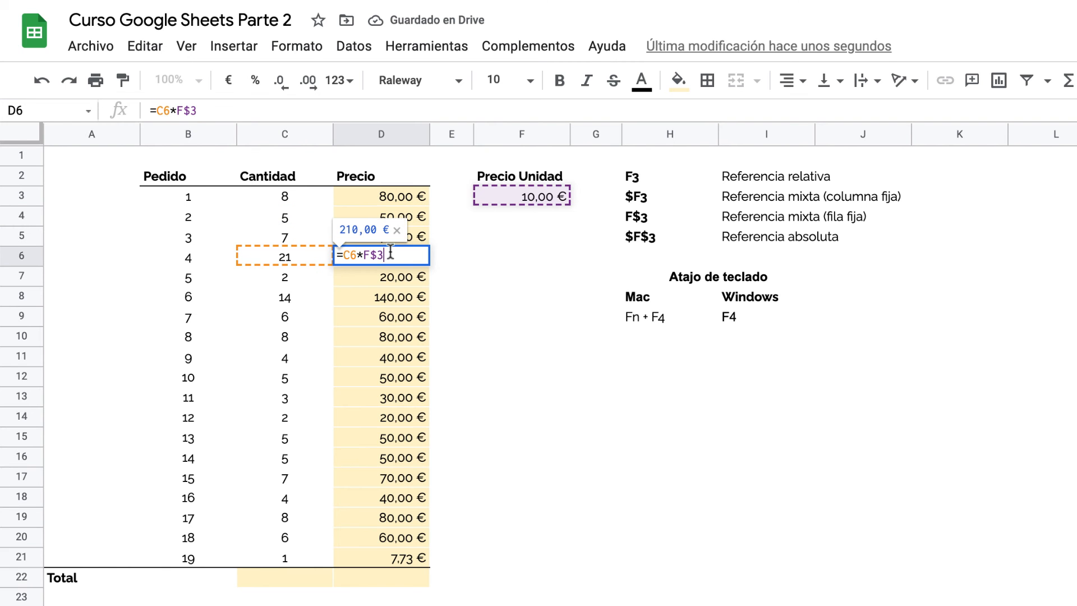
{"action": "key", "text": "Escape"}
{"action": "left_click", "coordinate": [386, 279]}
{"action": "double_click", "coordinate": [386, 279]}
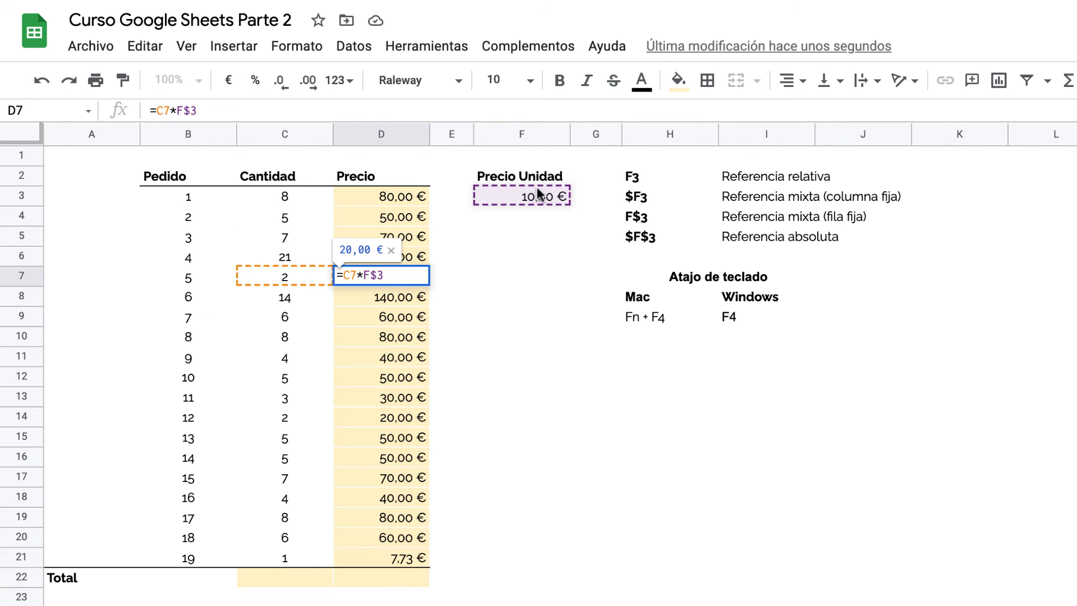
{"action": "key", "text": "Escape"}
{"action": "double_click", "coordinate": [390, 296]}
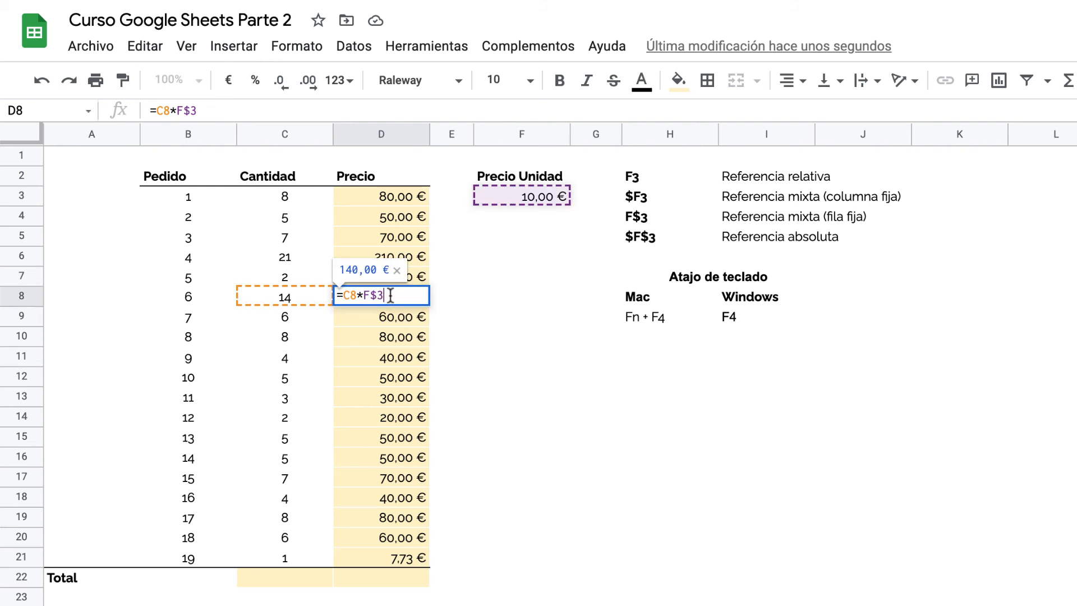
{"action": "key", "text": "Escape"}
{"action": "double_click", "coordinate": [392, 314]}
{"action": "key", "text": "Escape"}
{"action": "left_click", "coordinate": [393, 196]}
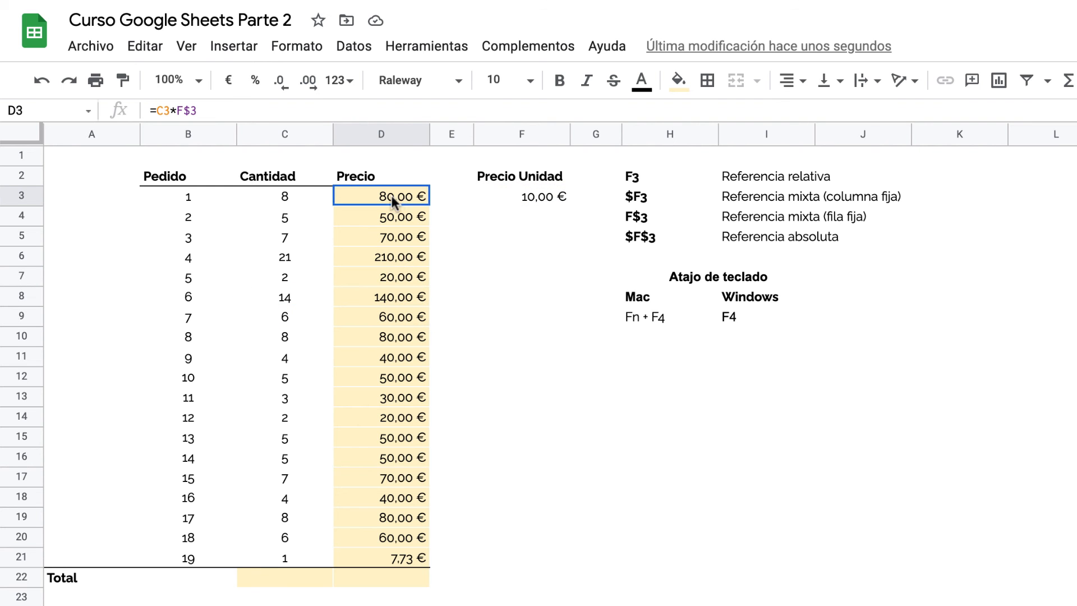
{"action": "double_click", "coordinate": [391, 195]}
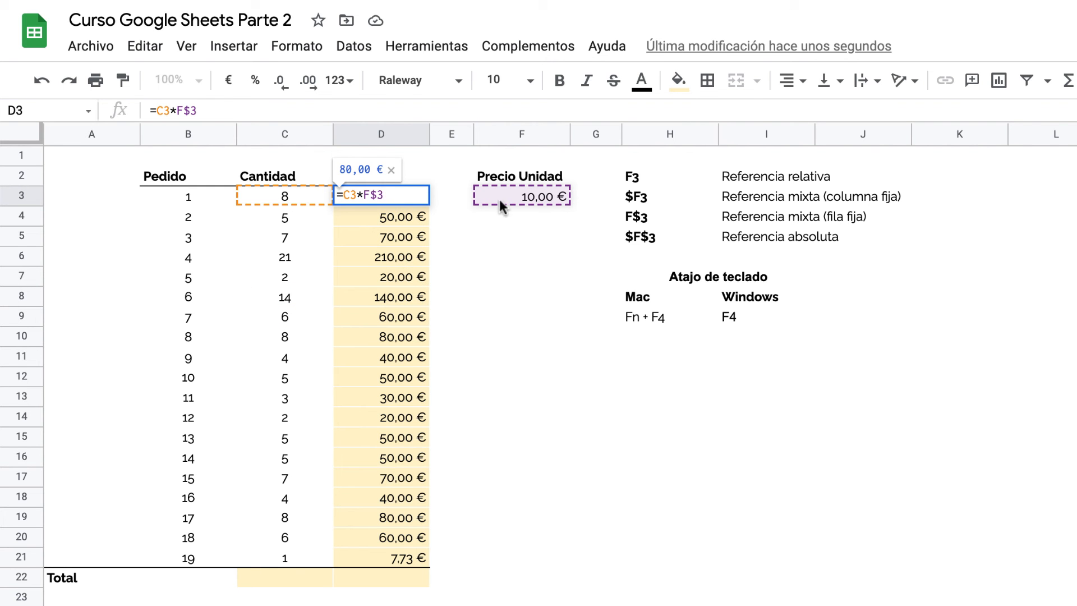
{"action": "key", "text": "Escape"}
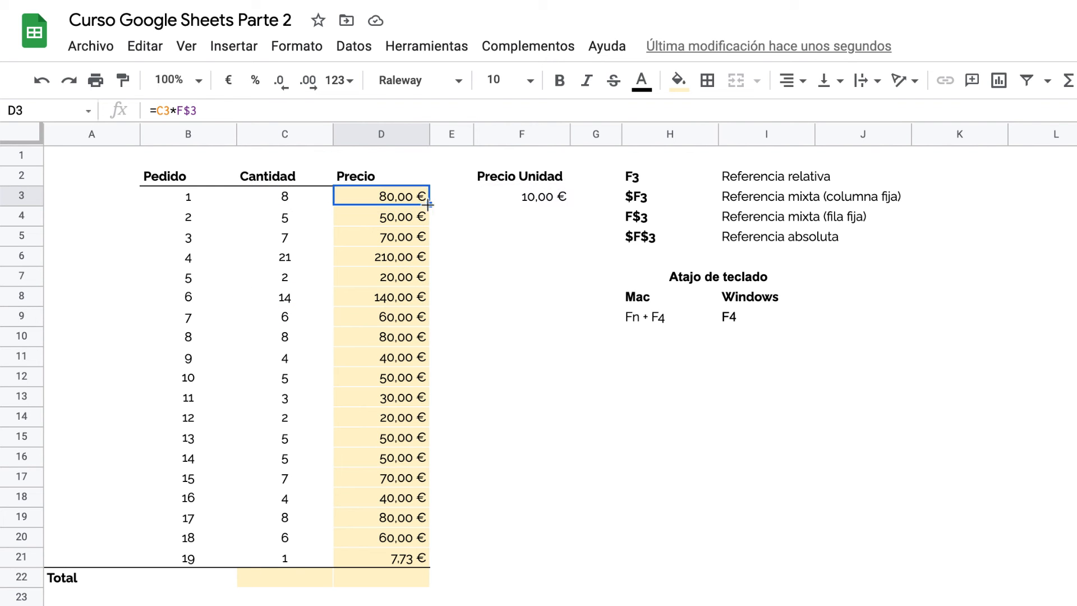
Fill the D3 formula across into E3 to inspect how its references shift, and undo the fill
{"action": "left_click_drag", "start_coordinate": [428, 204], "coordinate": [452, 202]}
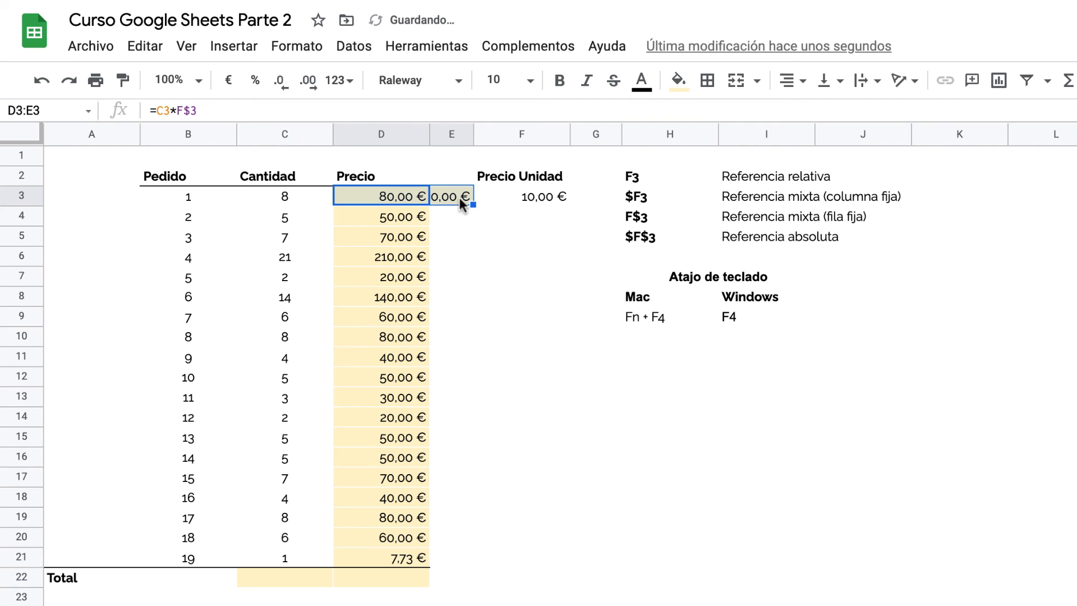
{"action": "double_click", "coordinate": [458, 199]}
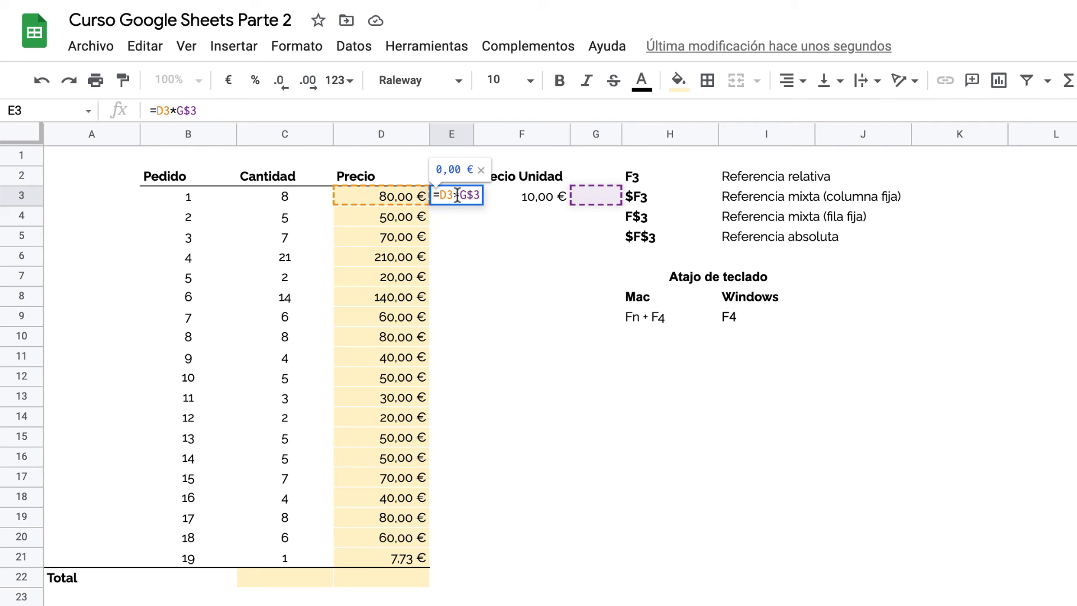
{"action": "key", "text": "Escape"}
{"action": "key", "text": "super+z"}
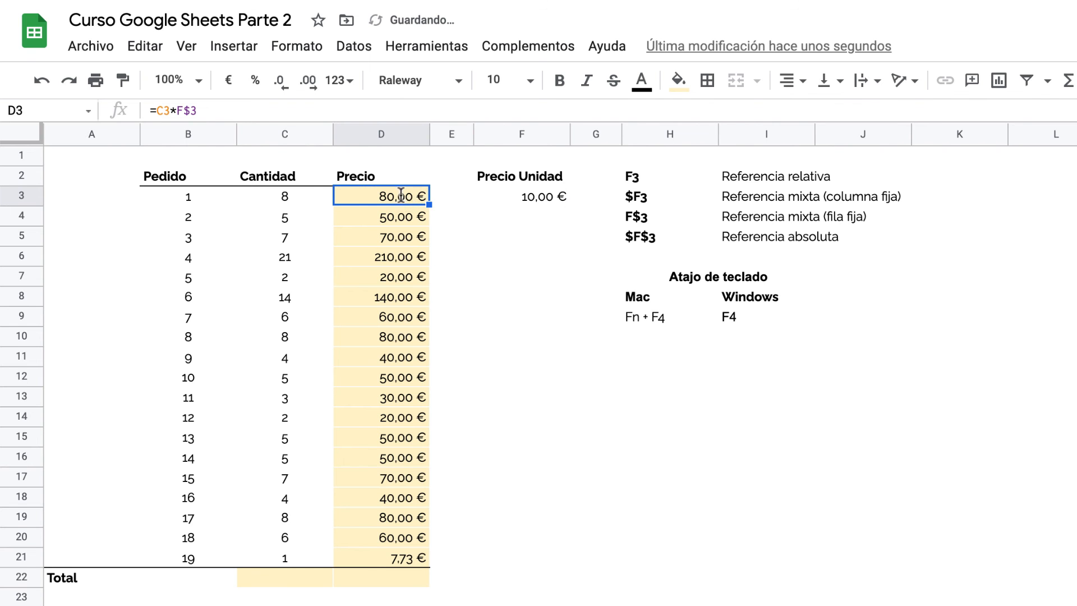
Change the formula in D3 to =C3*$F$3 so the unit price reference is absolute, and fill it down to D21
{"action": "key", "text": "Return"}
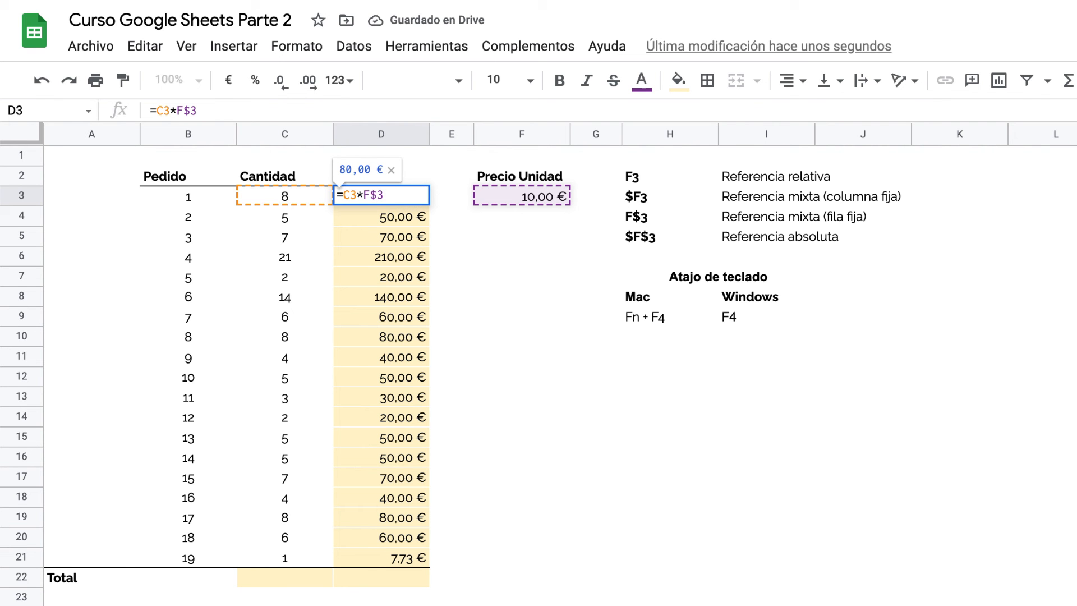
{"action": "type", "text": "$"}
{"action": "key", "text": "Return"}
{"action": "left_click", "coordinate": [404, 196]}
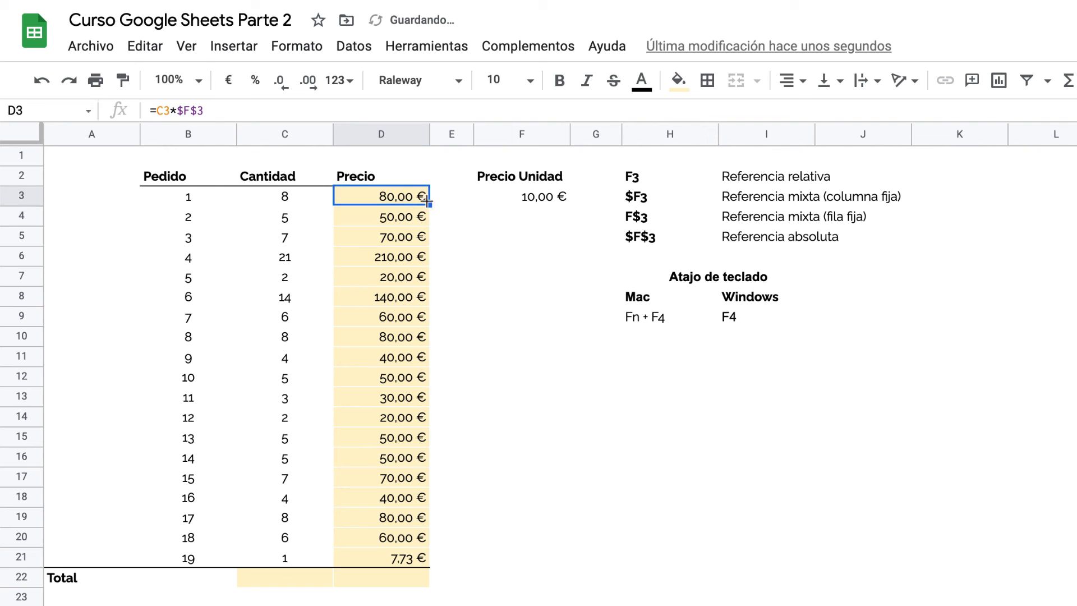
{"action": "left_click_drag", "start_coordinate": [428, 205], "coordinate": [413, 558]}
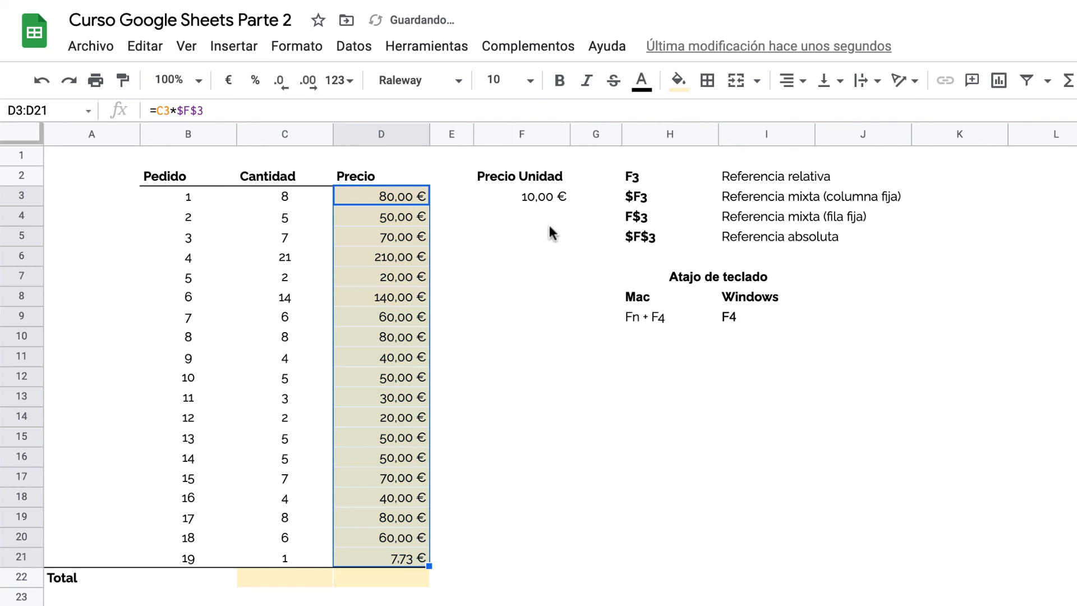
Fill the absolute-reference formula from D3 across into E3, inspect its references there, and undo the fill
{"action": "left_click", "coordinate": [533, 202]}
{"action": "double_click", "coordinate": [400, 198]}
{"action": "key", "text": "Escape"}
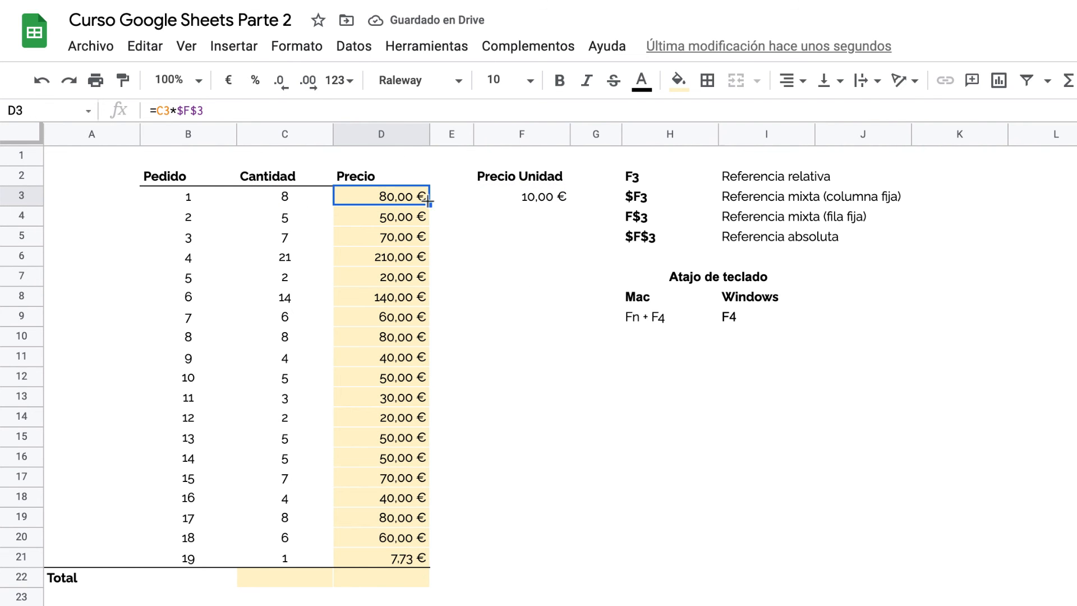
{"action": "left_click_drag", "start_coordinate": [428, 203], "coordinate": [461, 196]}
{"action": "left_click", "coordinate": [460, 196]}
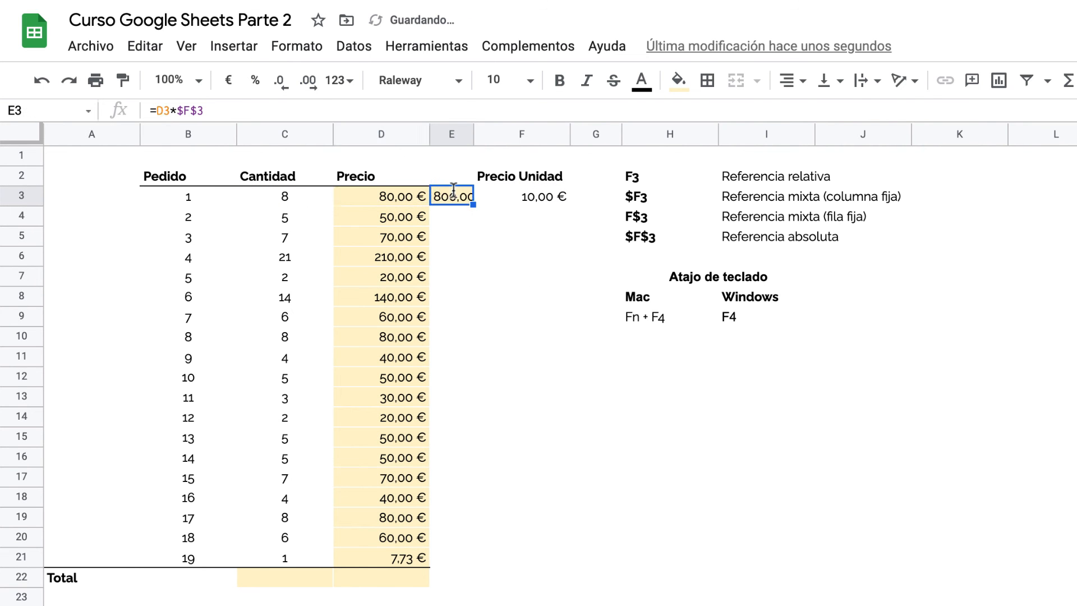
{"action": "double_click", "coordinate": [453, 194]}
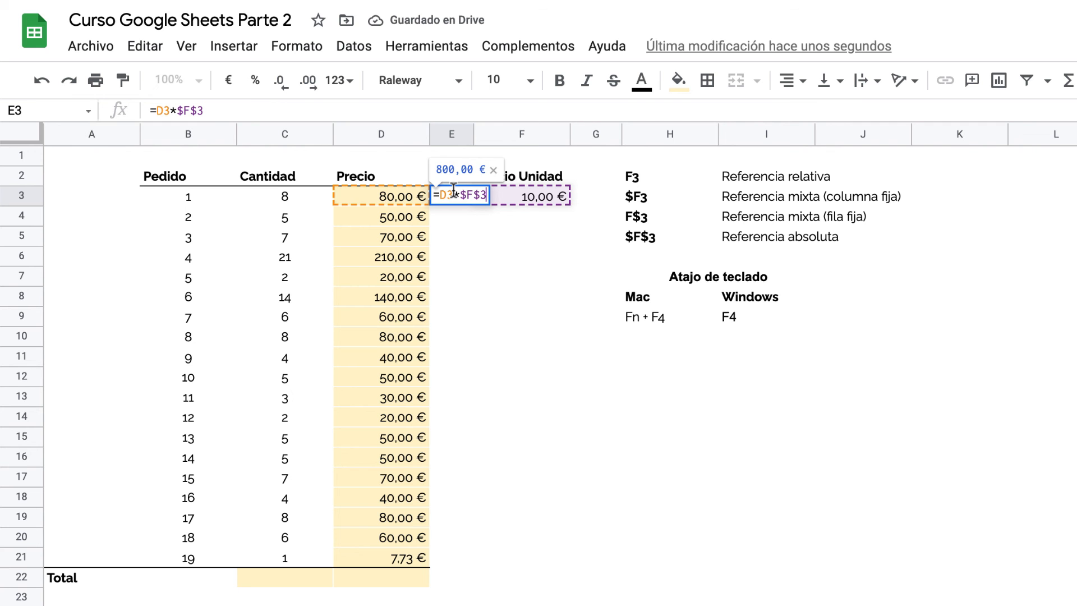
{"action": "key", "text": "Escape"}
{"action": "key", "text": "ctrl+z"}
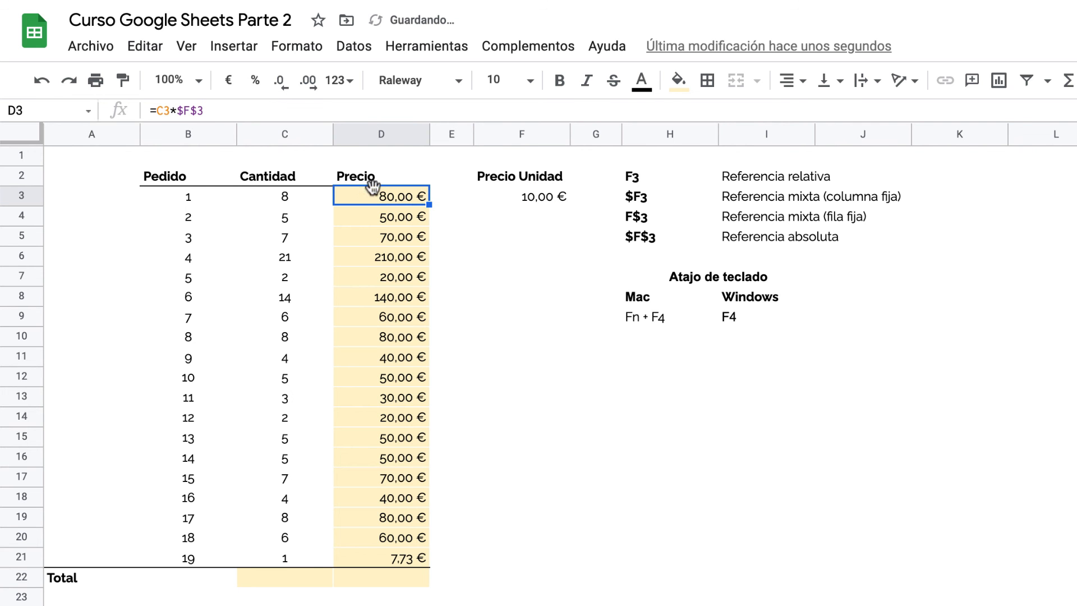
Cycle the unit price reference in D3's formula through its relative, mixed and absolute forms, and leave it as $F$3
{"action": "double_click", "coordinate": [391, 196]}
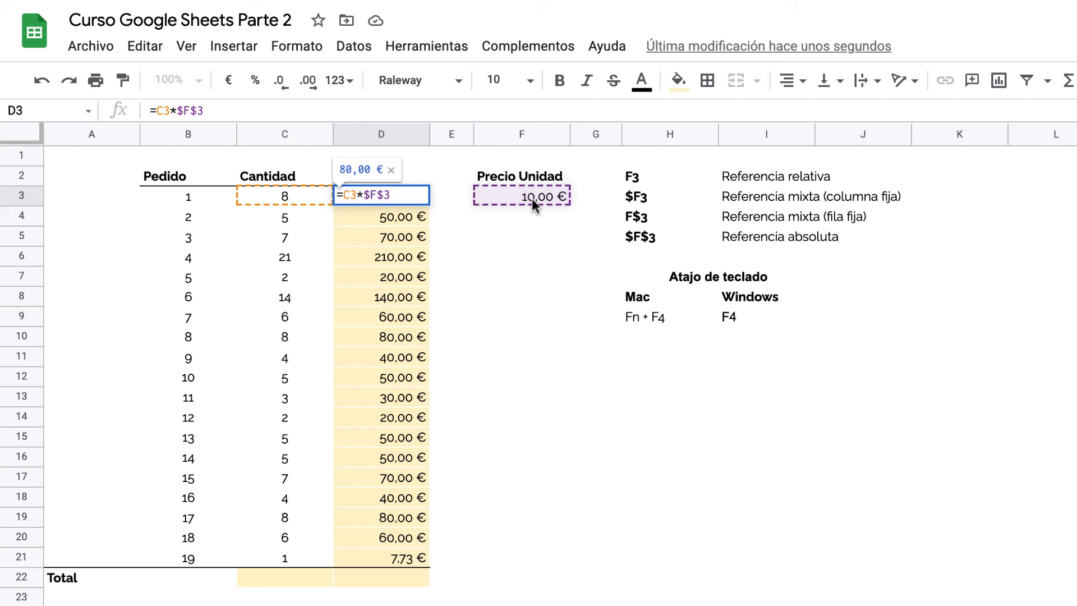
{"action": "key", "text": "Escape"}
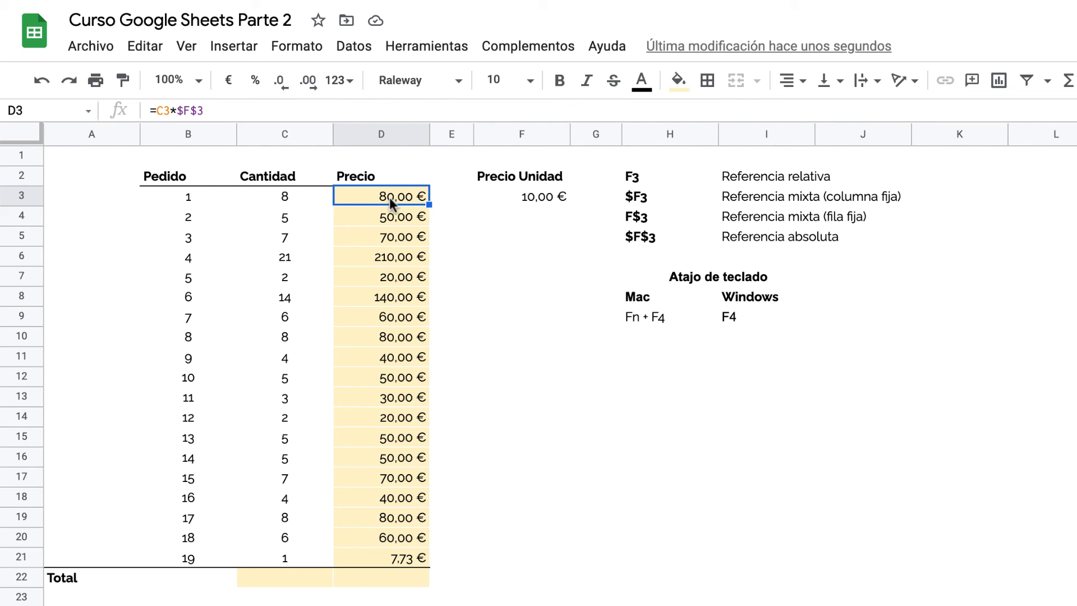
{"action": "double_click", "coordinate": [410, 196]}
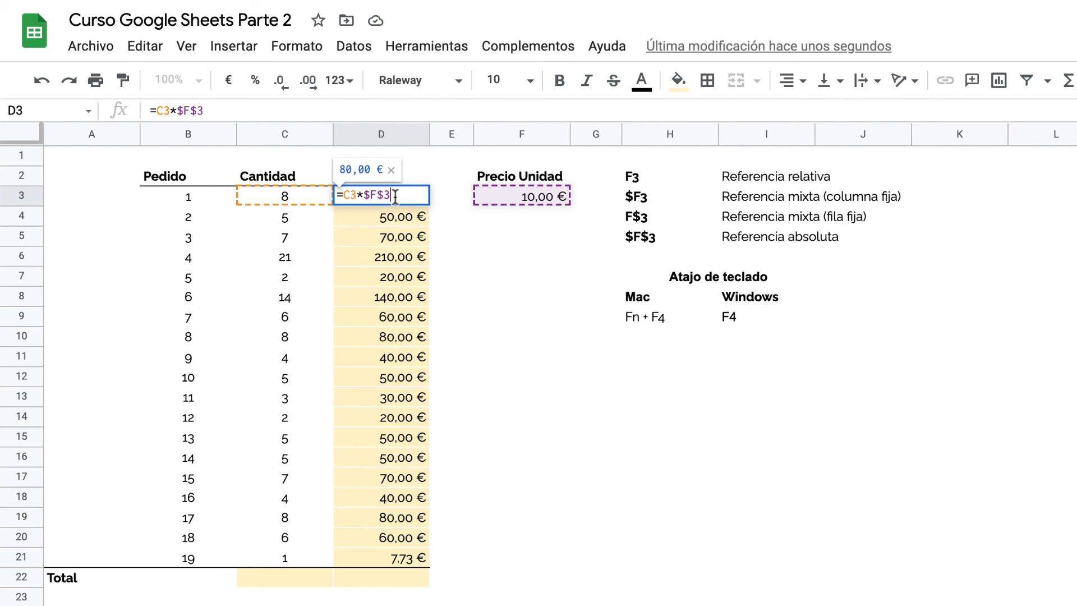
{"action": "key", "text": "F4"}
{"action": "key", "text": "F4"}
{"action": "key", "text": "F4"}
{"action": "key", "text": "F4"}
{"action": "key", "text": "F4"}
{"action": "key", "text": "F4"}
{"action": "key", "text": "F4"}
{"action": "key", "text": "F4"}
{"action": "key", "text": "F4"}
{"action": "key", "text": "F4"}
{"action": "key", "text": "F4"}
{"action": "key", "text": "F4"}
{"action": "key", "text": "F4"}
{"action": "key", "text": "F4"}
{"action": "key", "text": "F4"}
{"action": "key", "text": "F4"}
{"action": "key", "text": "F4"}
{"action": "key", "text": "F4"}
{"action": "key", "text": "F4"}
{"action": "key", "text": "F4"}
{"action": "key", "text": "Return"}
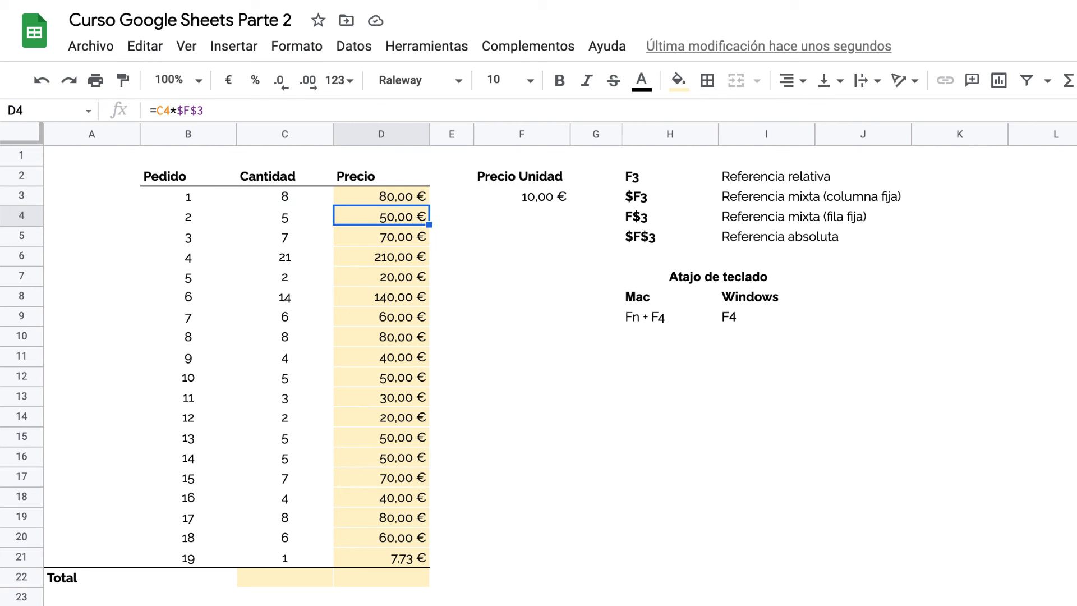
{"action": "left_click", "coordinate": [414, 191]}
{"action": "left_click", "coordinate": [414, 211]}
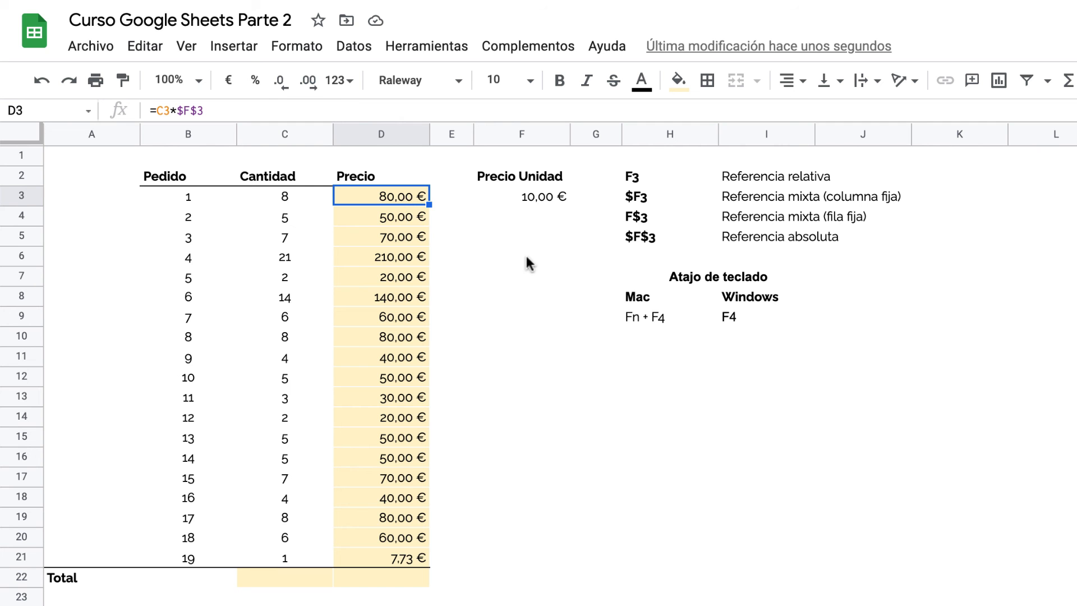